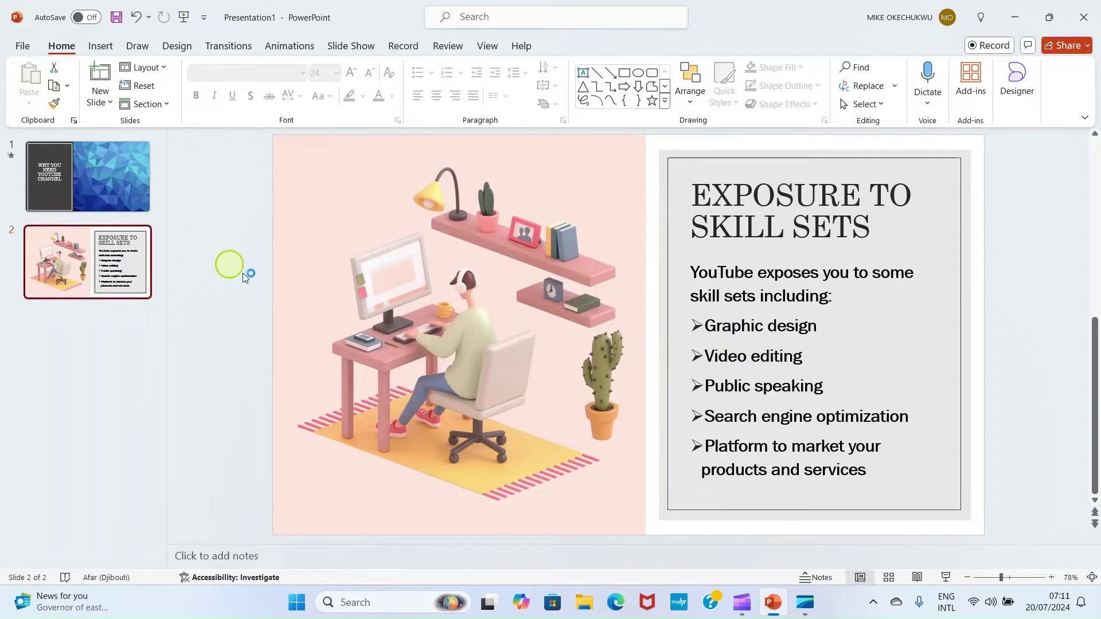
Start saving a copy of the two-slide presentation and choose the Documents folder as its location.
click(69, 175)
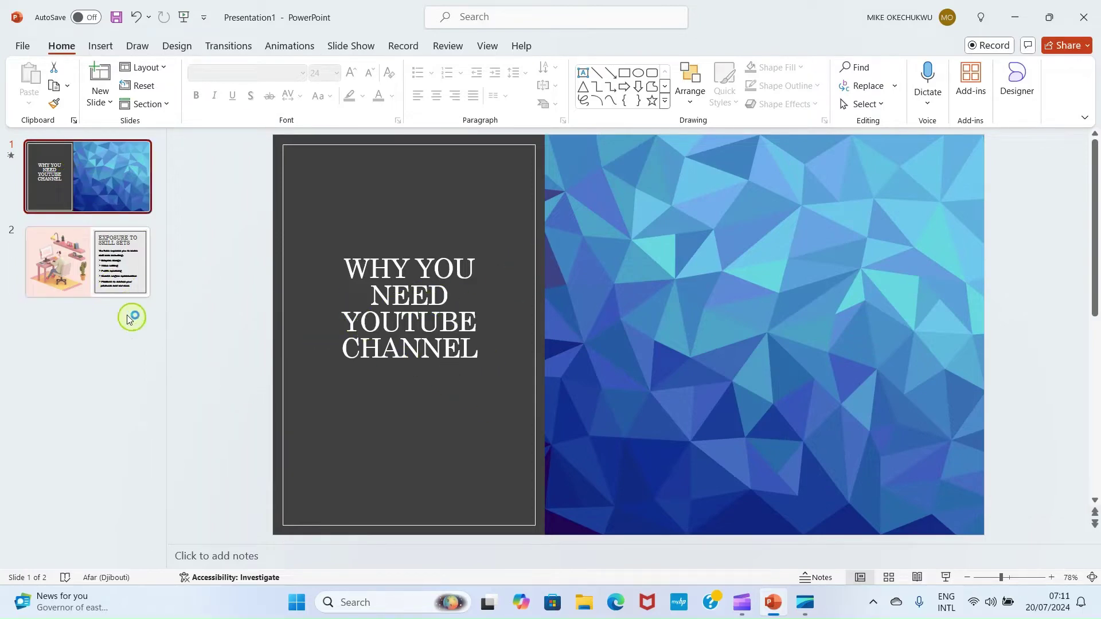
click(87, 270)
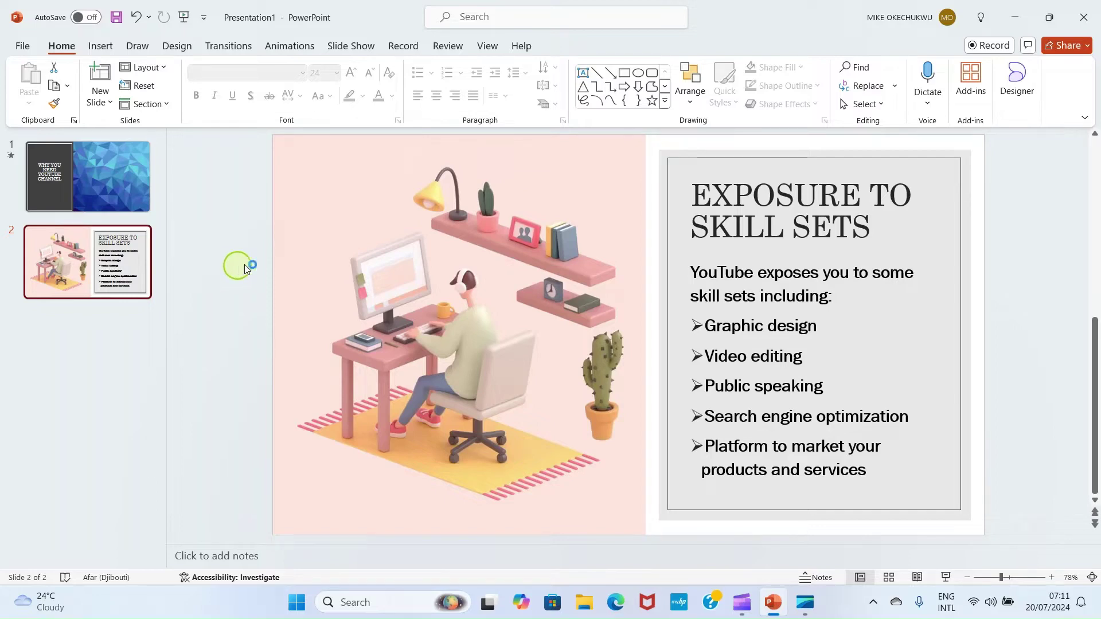
click(16, 50)
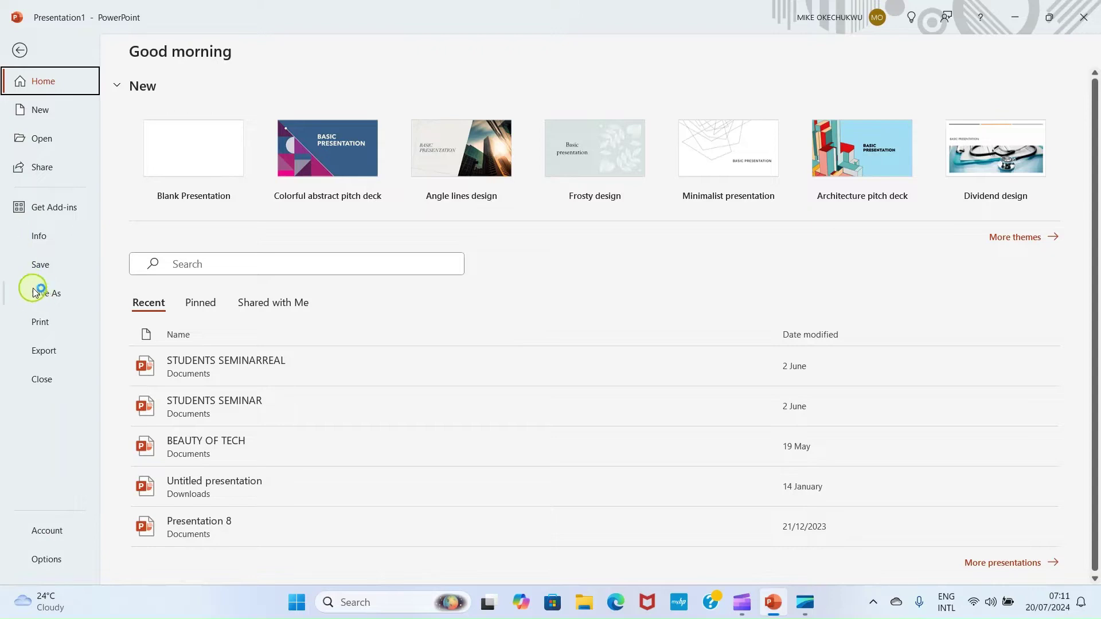
click(43, 293)
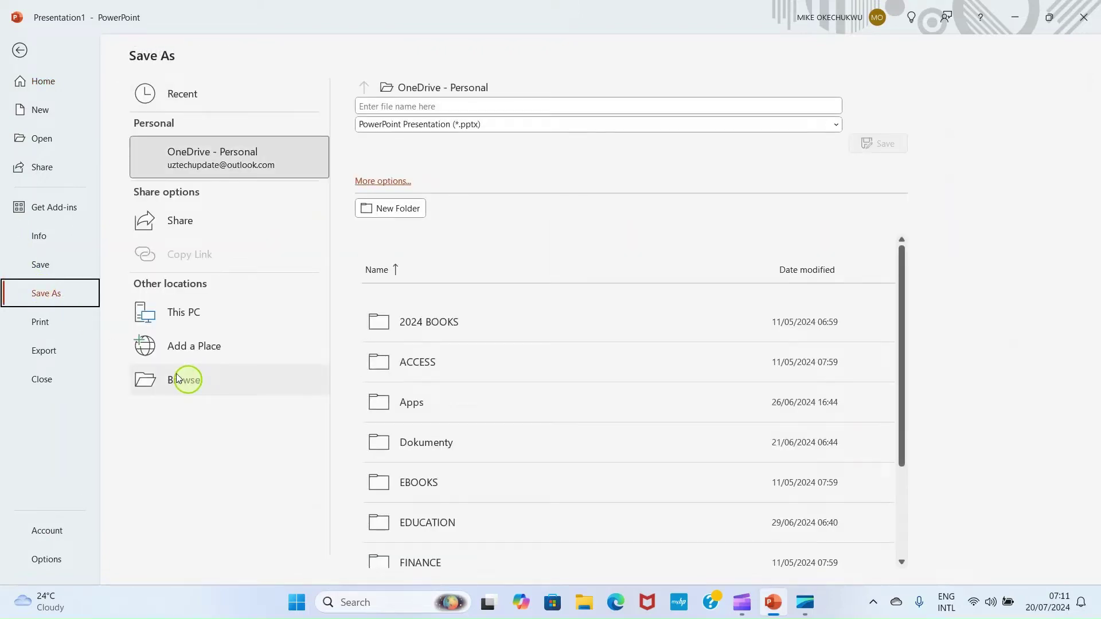
click(180, 378)
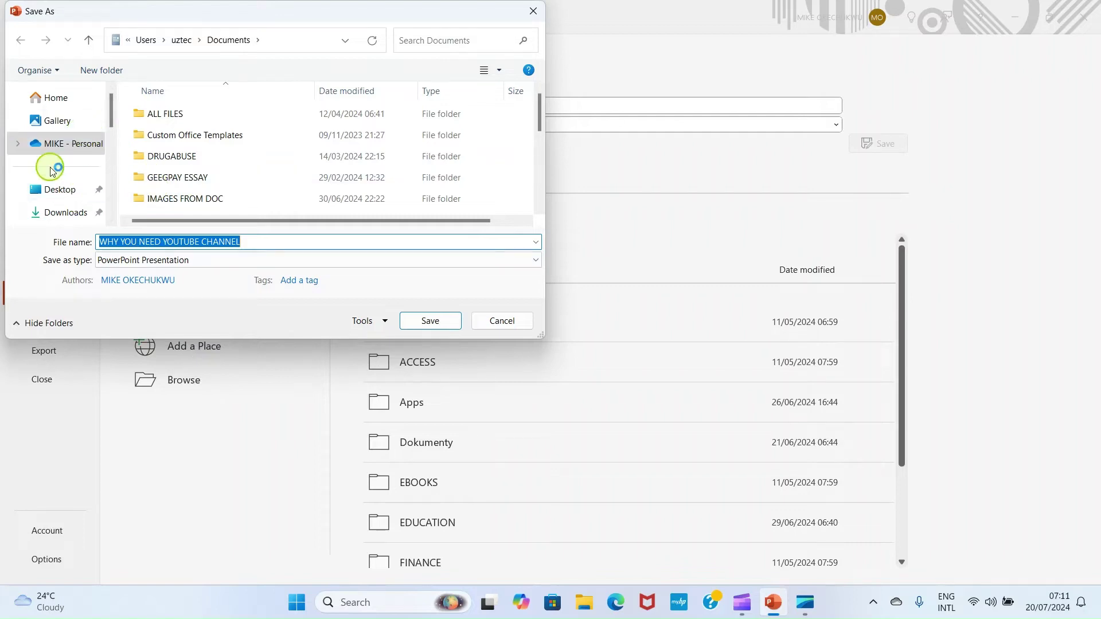
scroll(59, 184, down, 2)
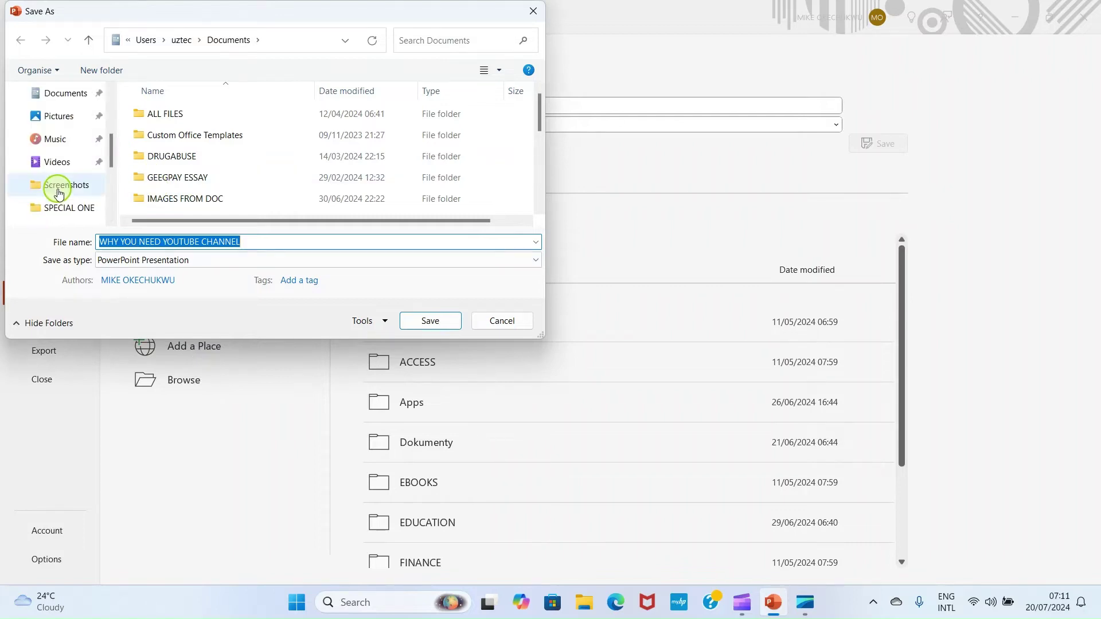
click(66, 95)
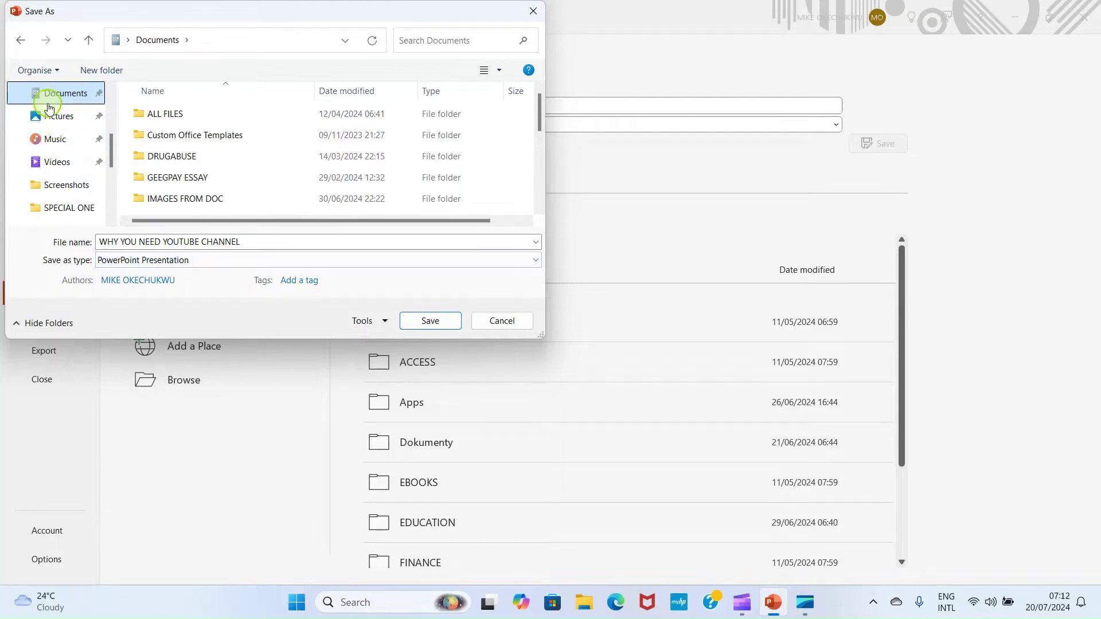
Shorten the file name to YOUTUBE CHANNEL and save the file as a PowerPoint Presentation.
click(163, 243)
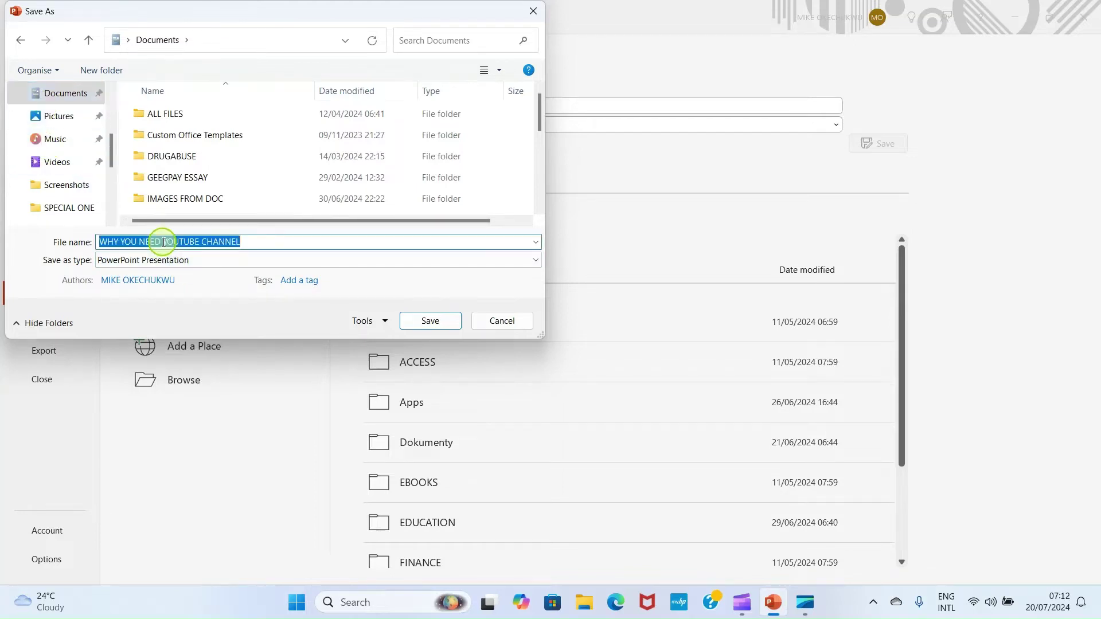
click(163, 242)
key(BackSpace)
key(BackSpace)
key(BackSpace)
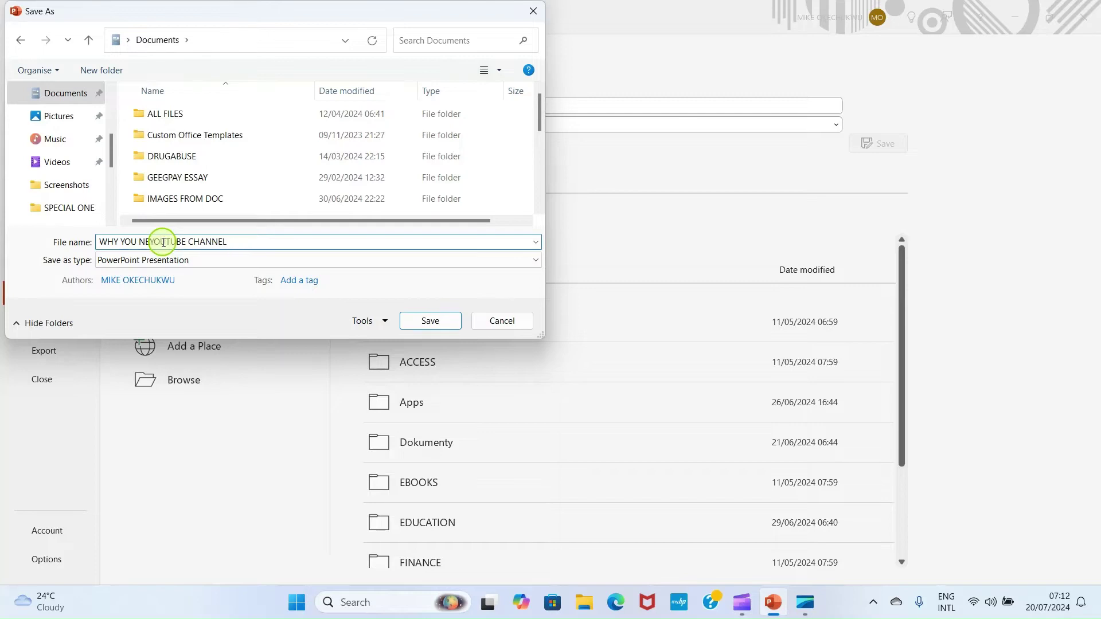
key(BackSpace)
key(BackSpace)
key(BackSpace)
key(BackSpace)
key(BackSpace)
key(BackSpace)
key(BackSpace)
key(BackSpace)
key(BackSpace)
key(BackSpace)
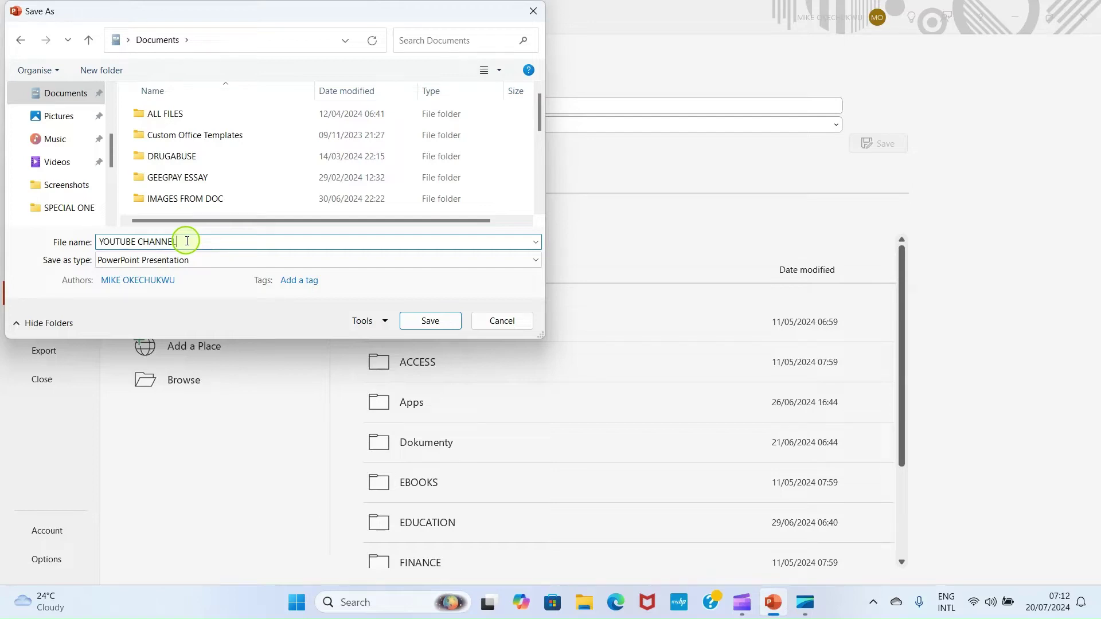
click(187, 241)
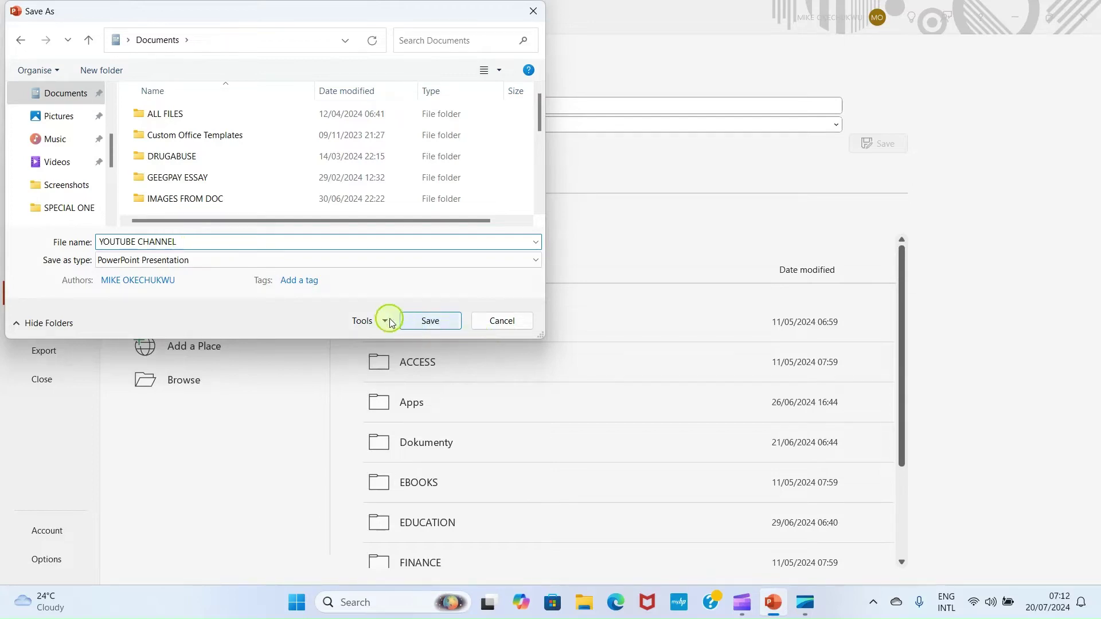
click(428, 320)
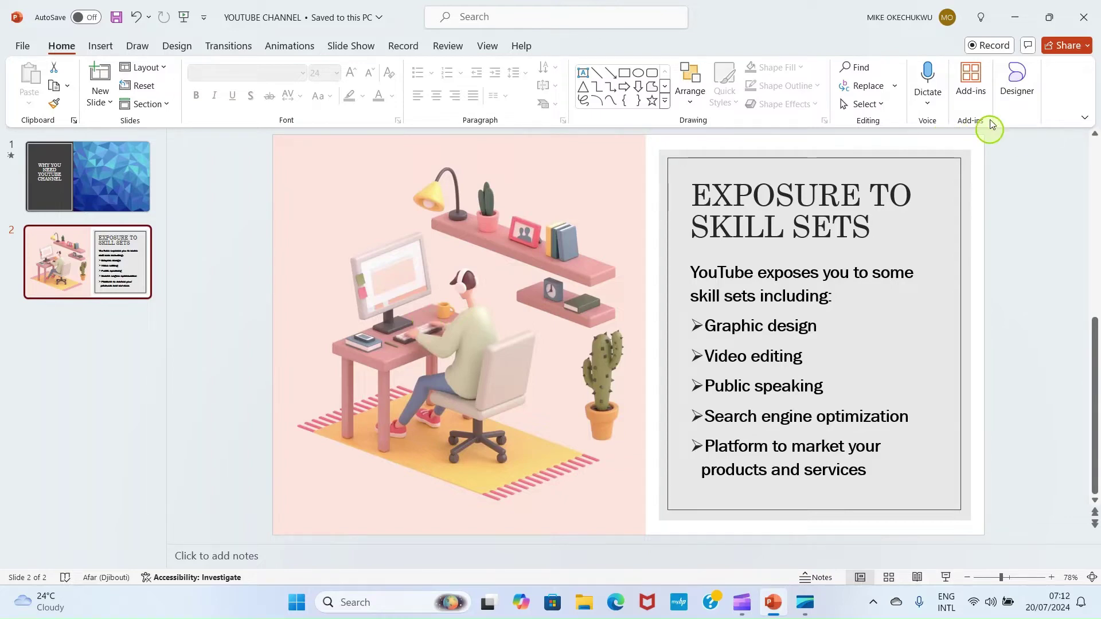
Close PowerPoint and open whatsapp.com in Google Chrome.
click(1078, 16)
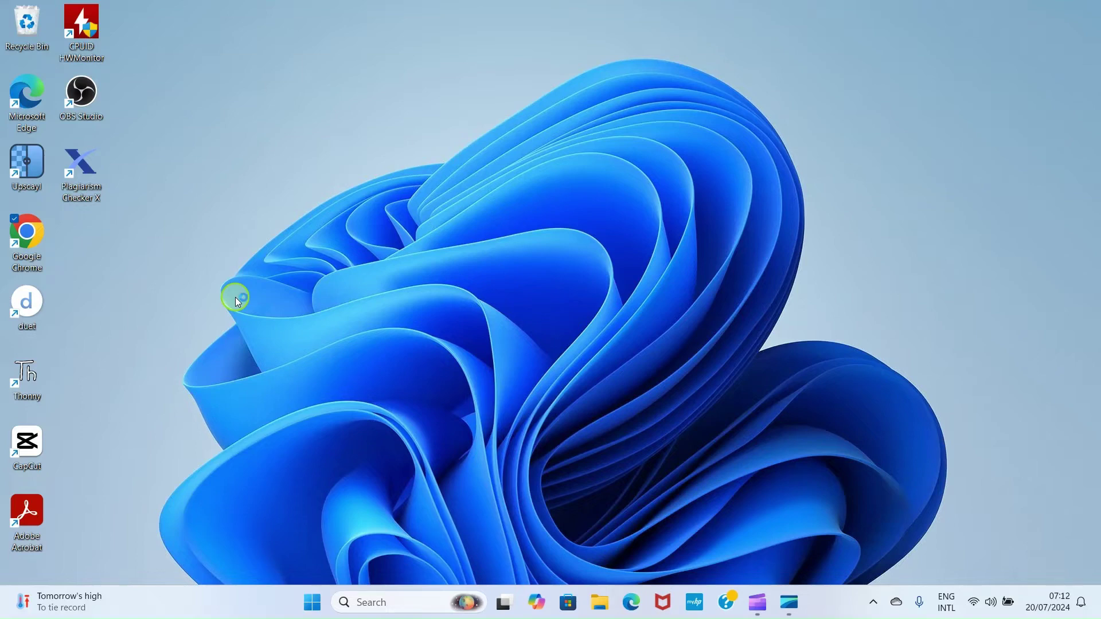
double_click(35, 253)
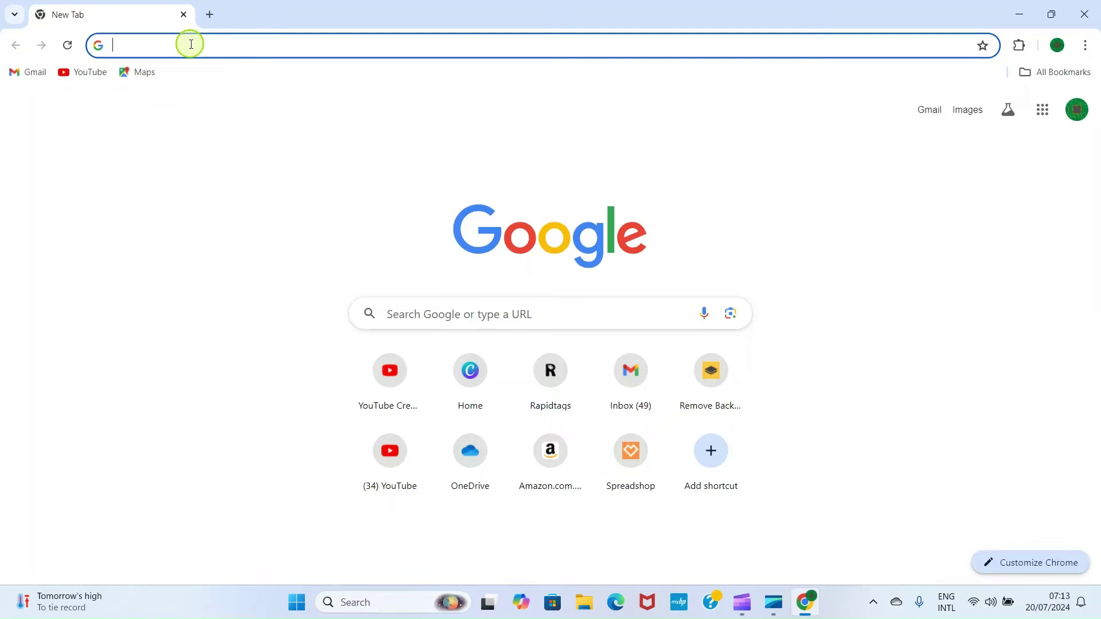
text(whatsapp.com)
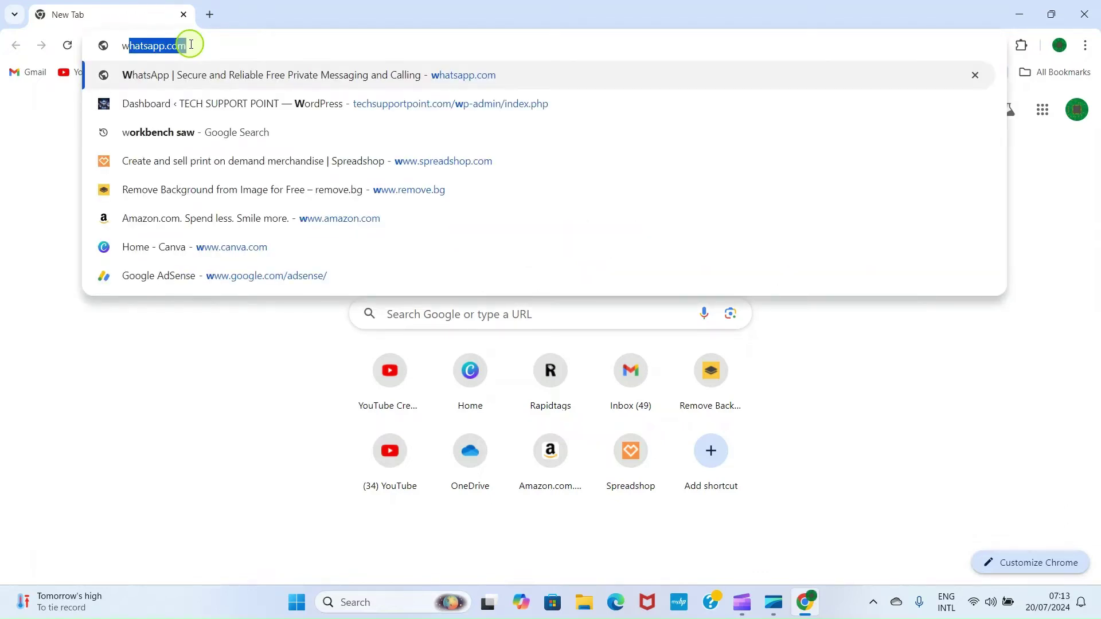
click(191, 44)
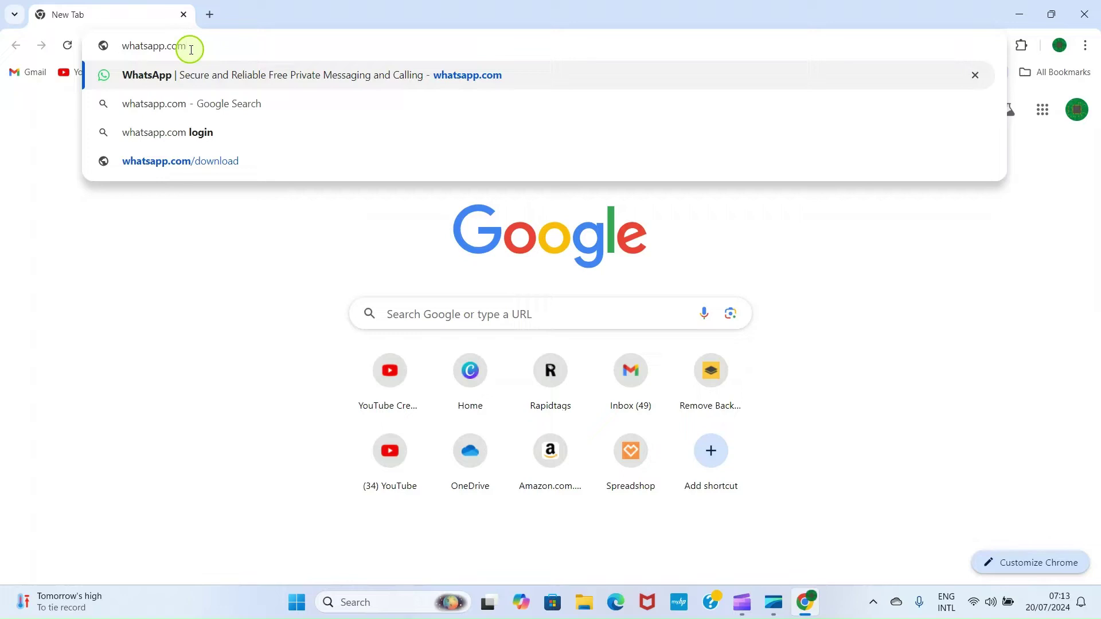
key(Return)
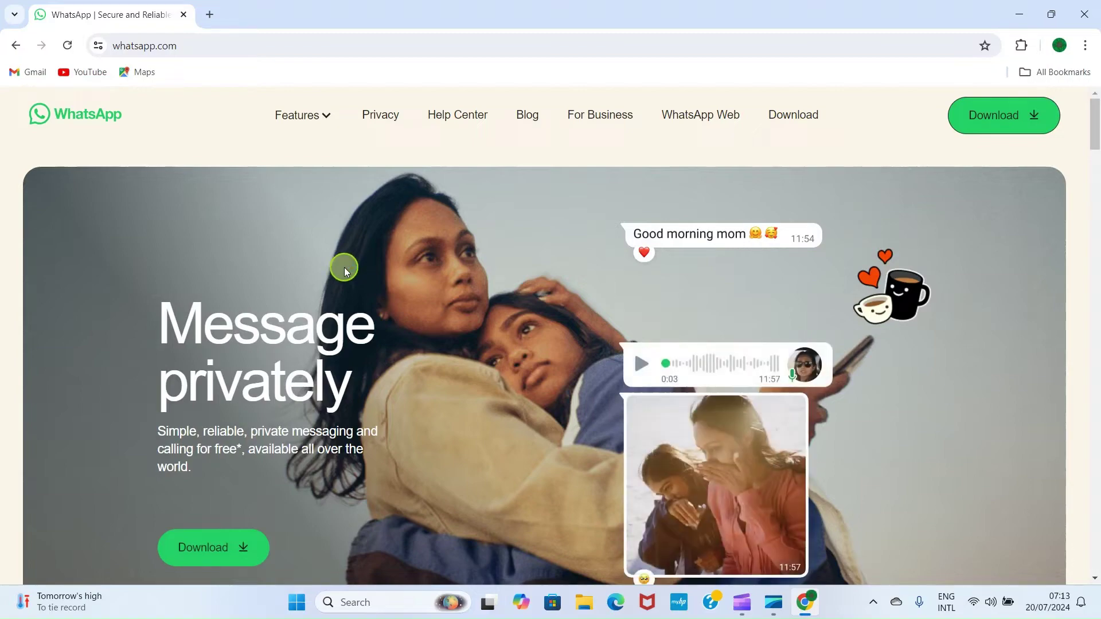
Look through the WhatsApp home page and open WhatsApp Web from it.
scroll(383, 269, down, 15)
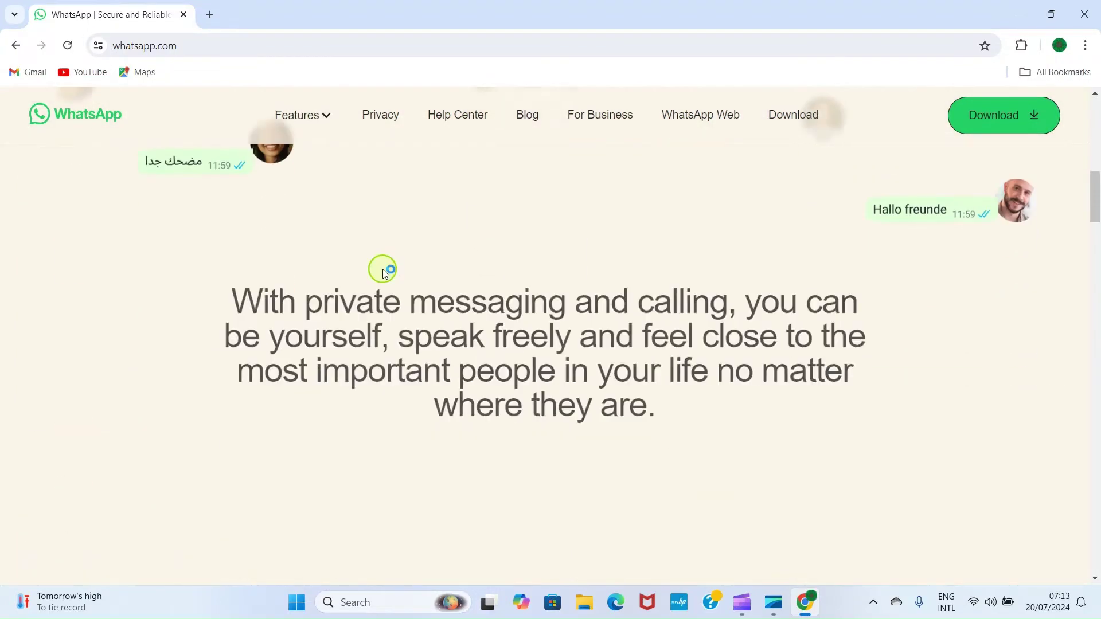
scroll(383, 270, down, 9)
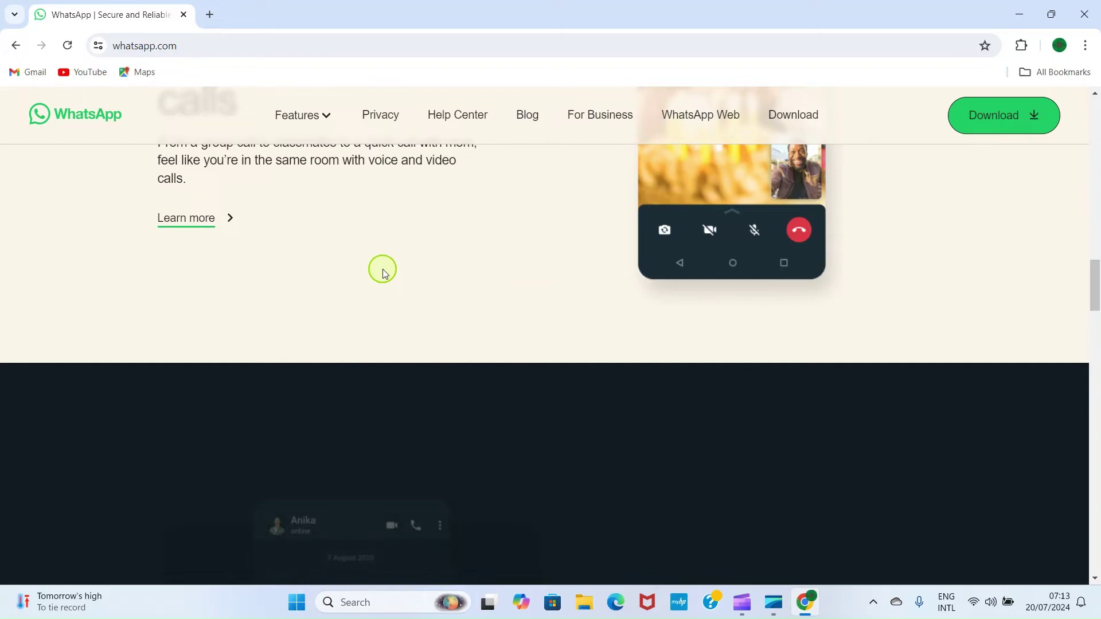
scroll(383, 270, up, 7)
scroll(383, 269, up, 15)
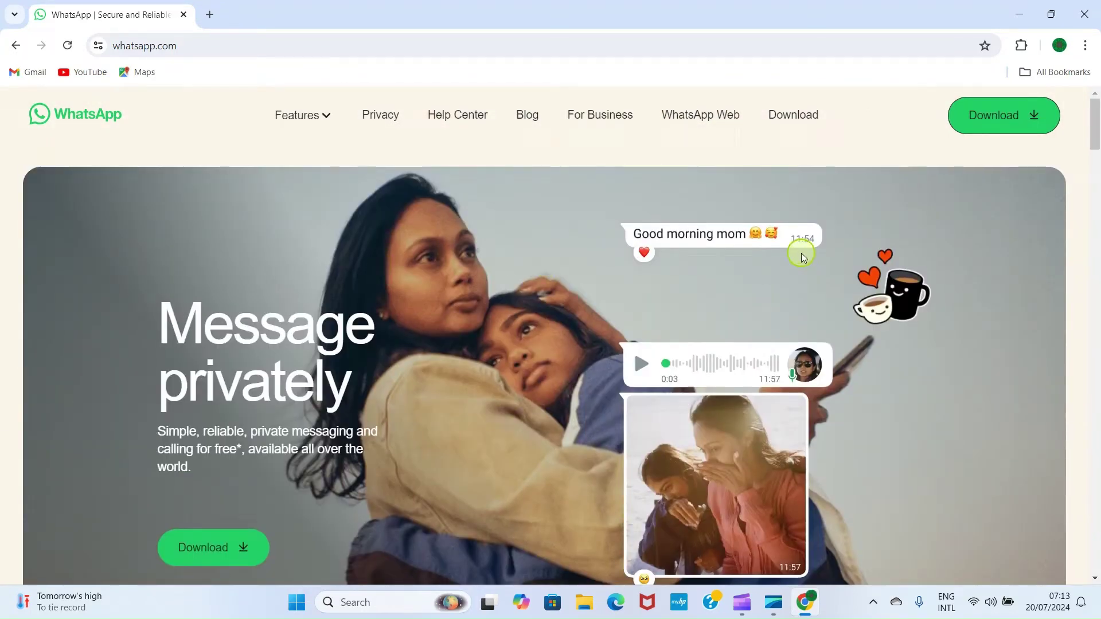
click(708, 118)
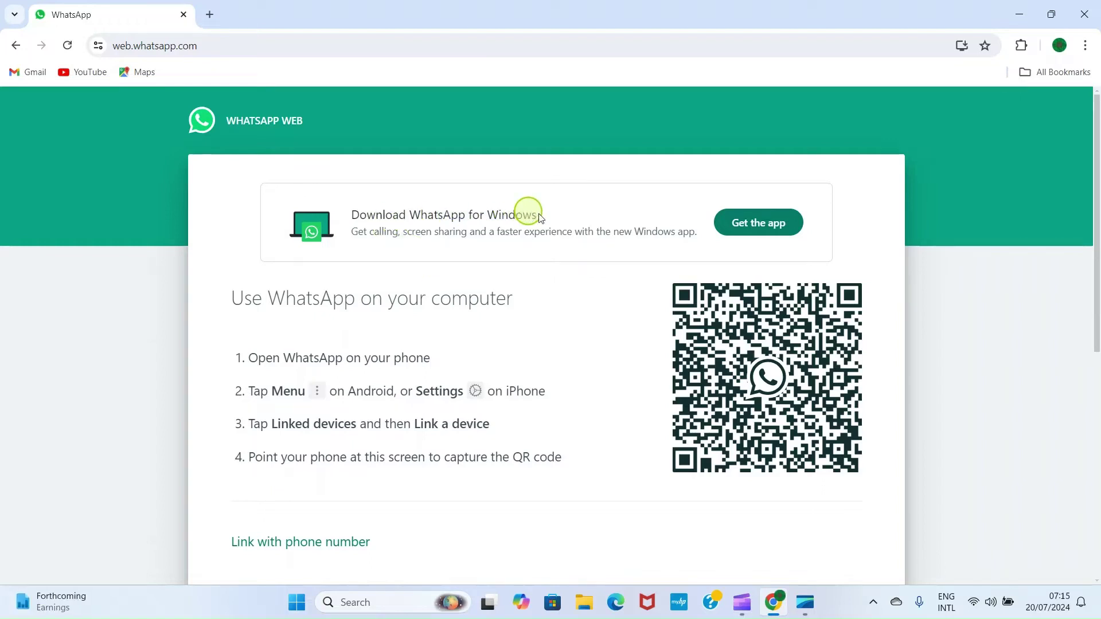
Choose to link WhatsApp Web with a phone number instead of the QR code.
click(776, 228)
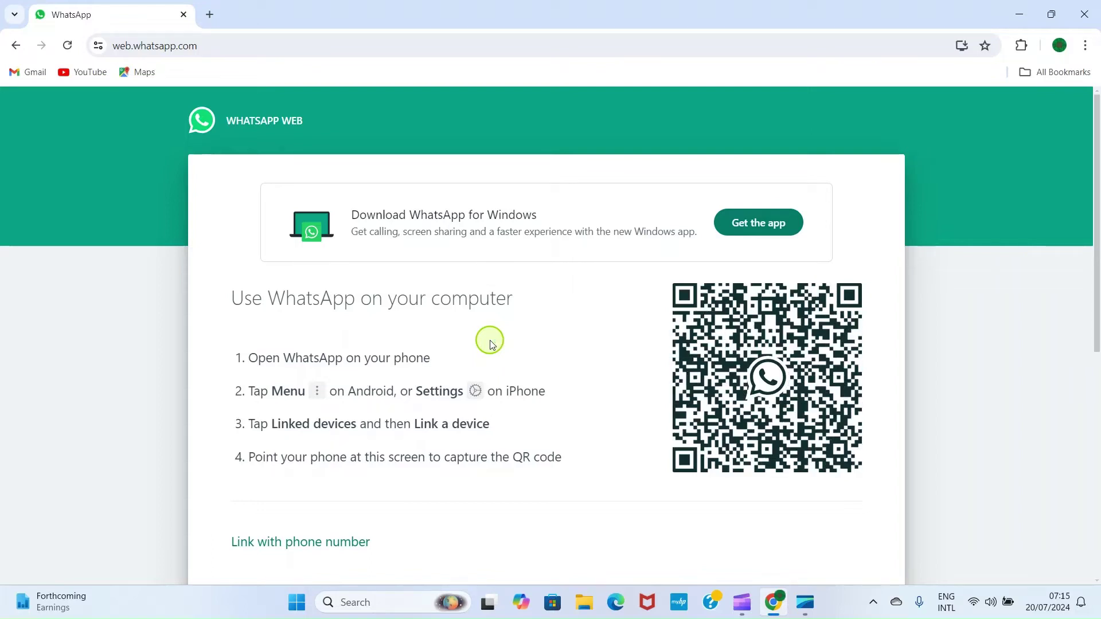
scroll(281, 316, down, 1)
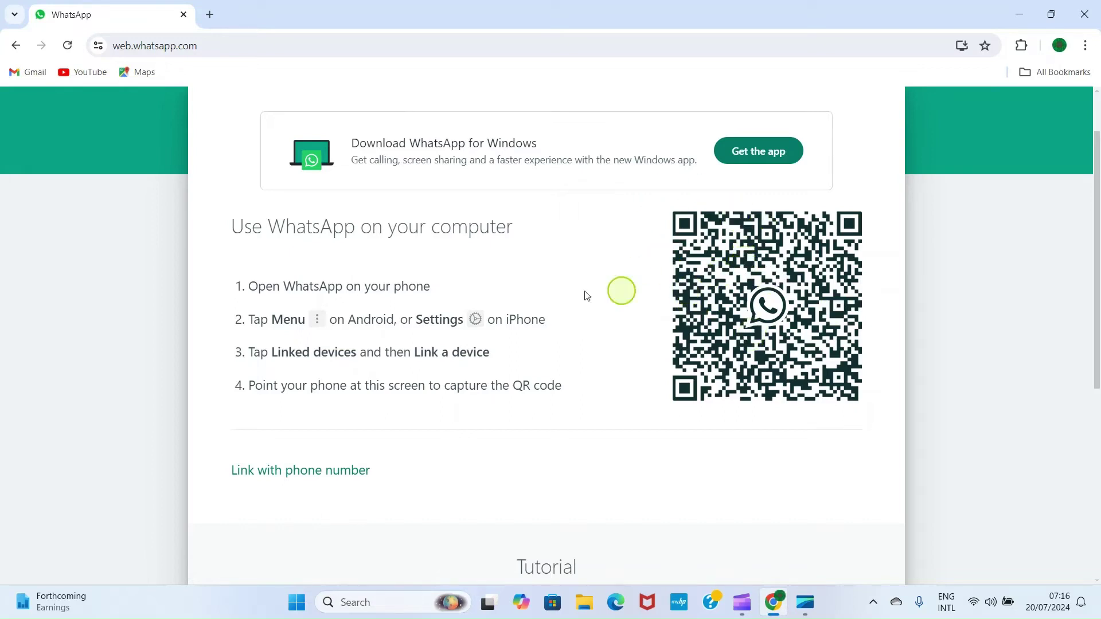
scroll(321, 367, down, 4)
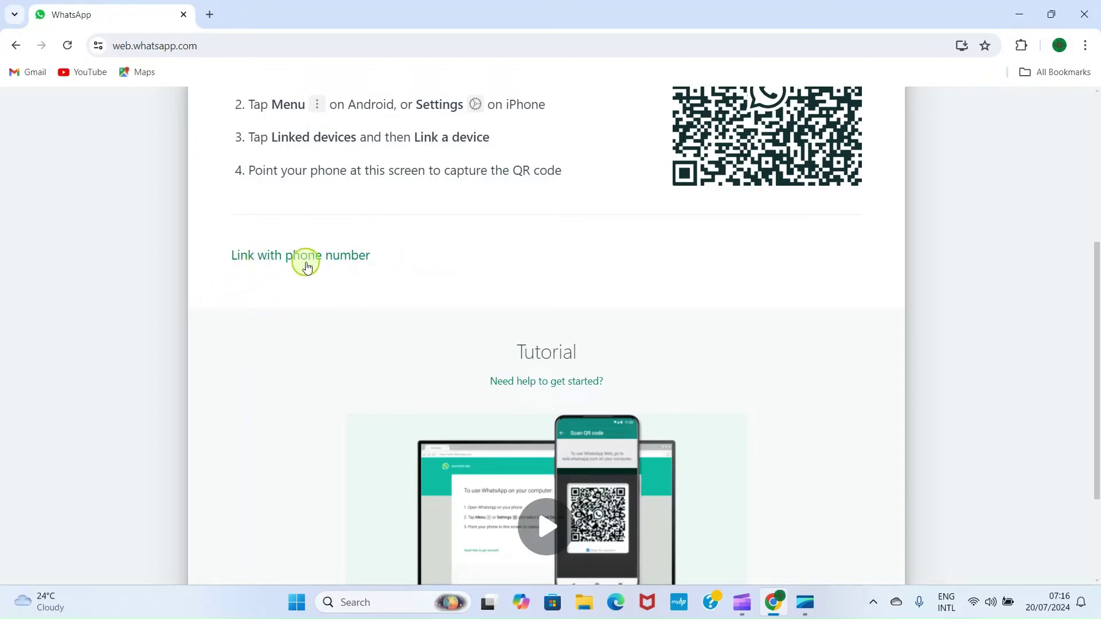
click(270, 256)
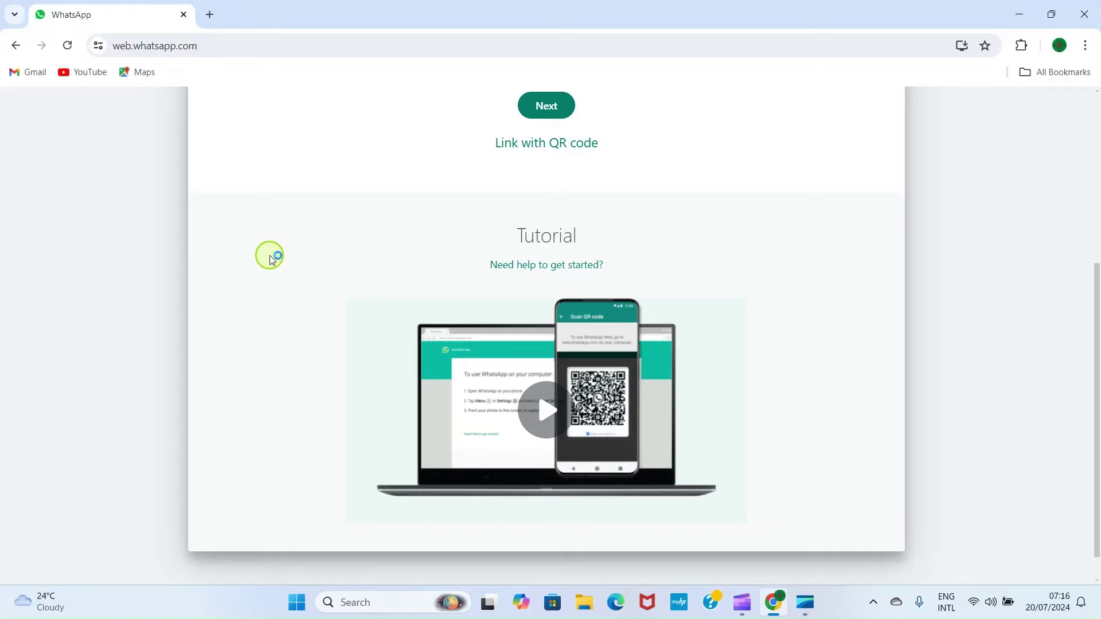
Enter the account's WhatsApp phone number with the Nigeria country code and continue with the linking.
scroll(565, 234, up, 4)
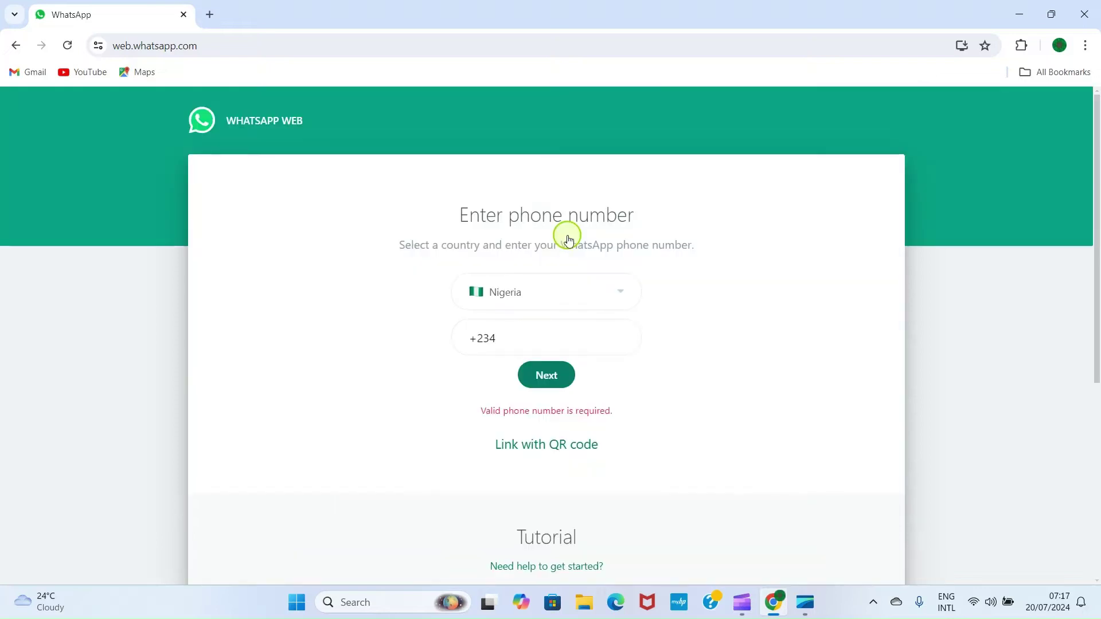
scroll(566, 235, down, 1)
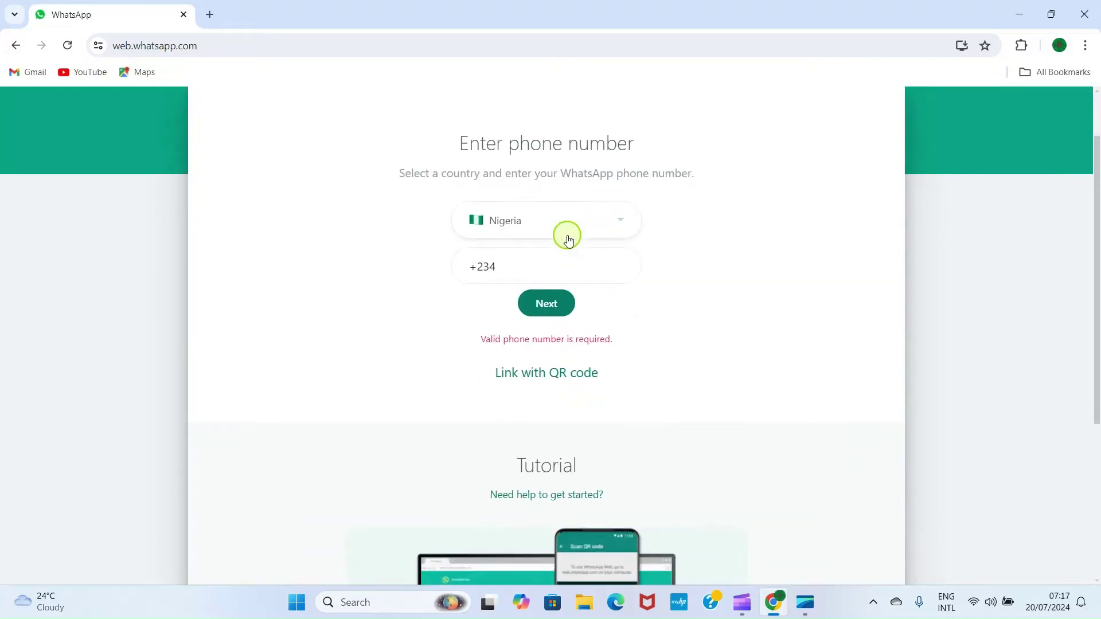
click(513, 263)
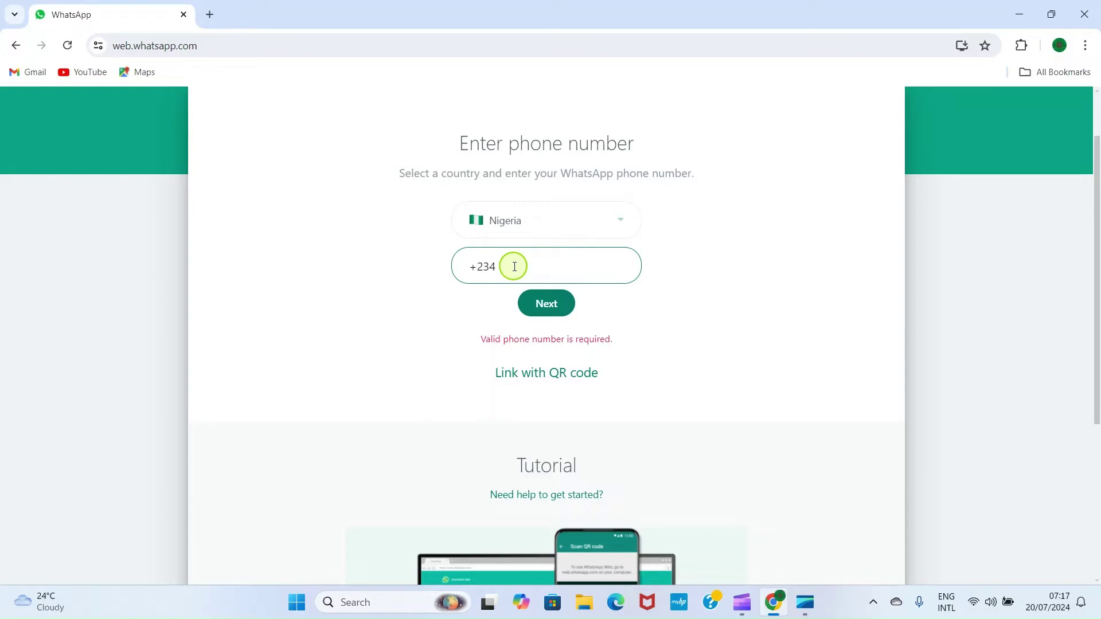
text(8)
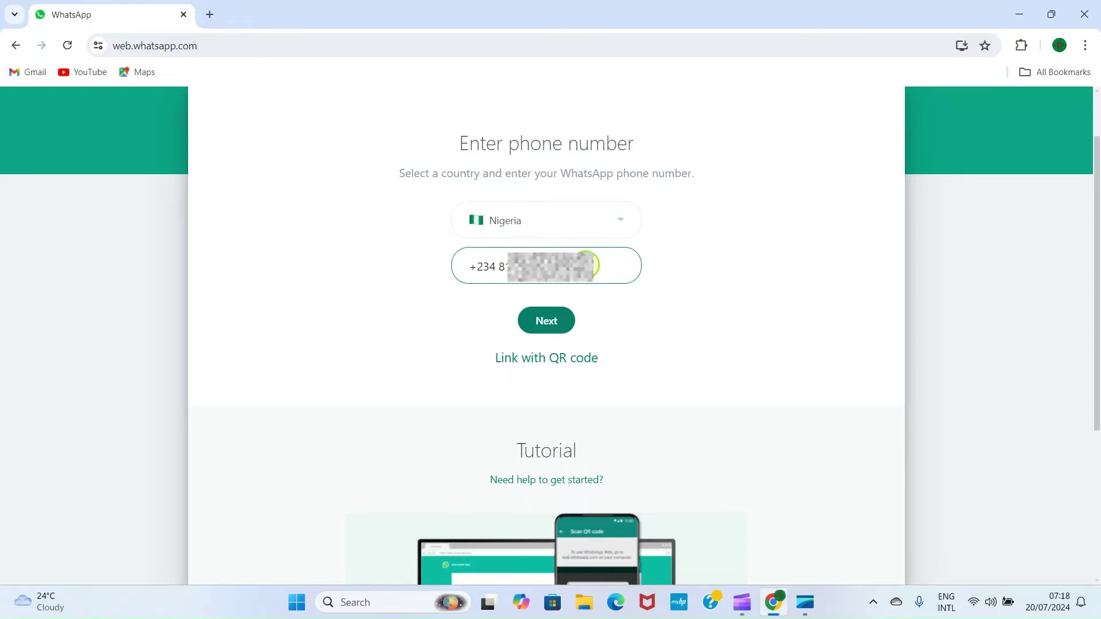
click(544, 324)
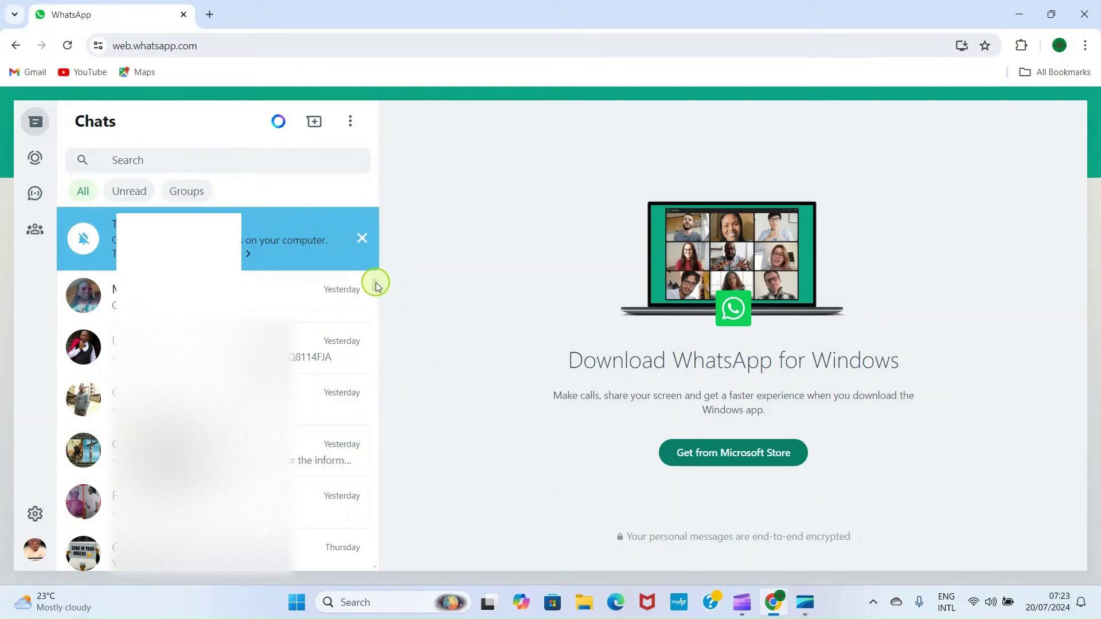
Open the recipient's chat, the one whose latest message is a Google Maps link.
scroll(378, 562, down, 1)
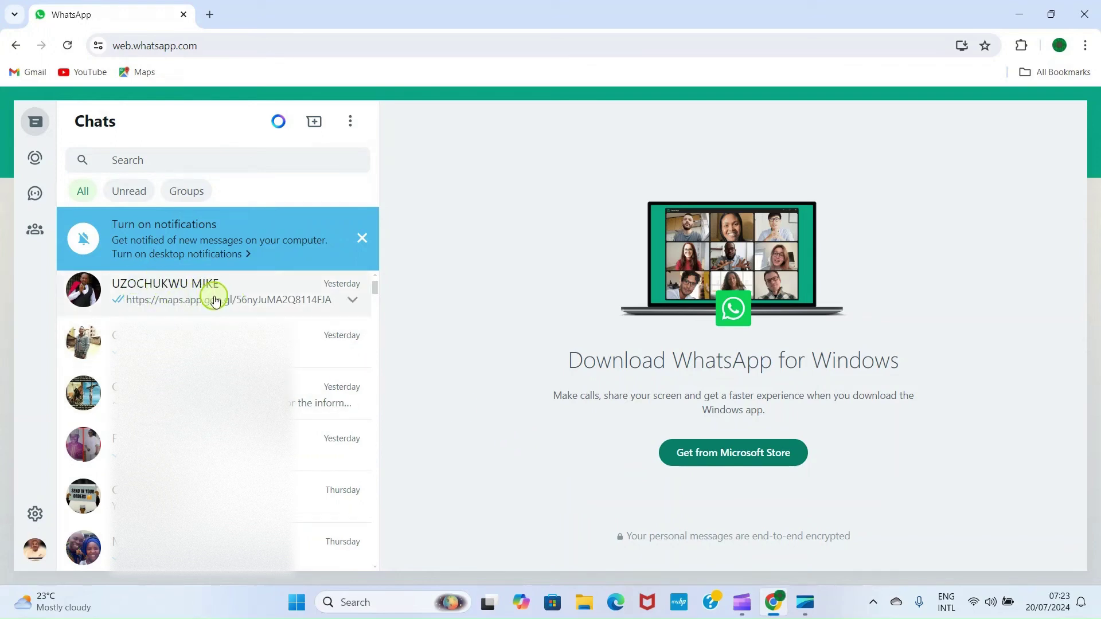
click(215, 301)
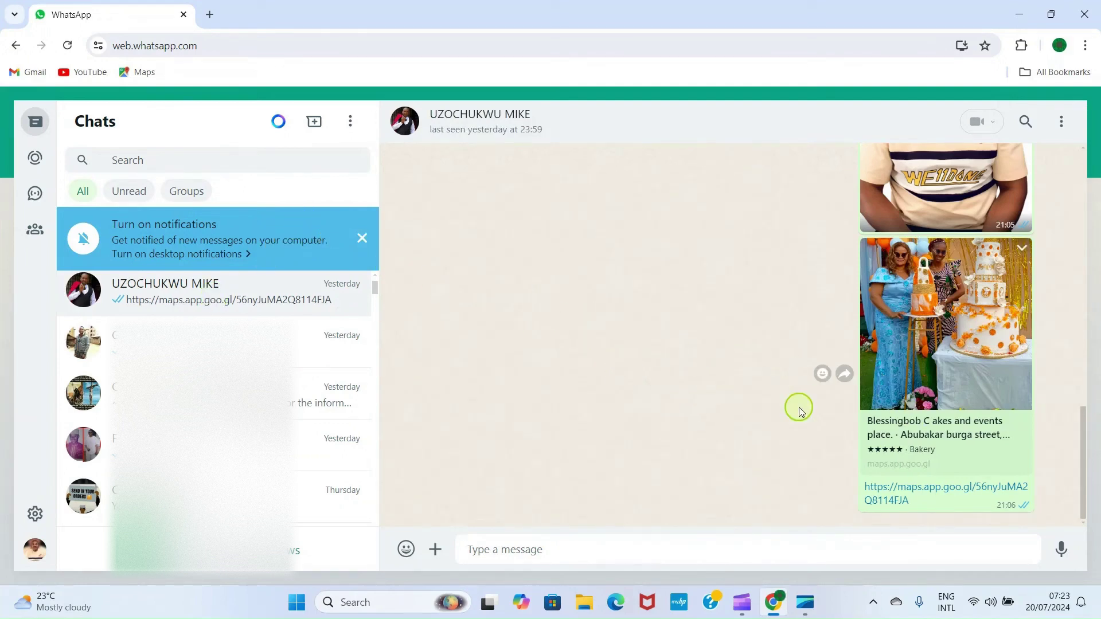
scroll(631, 296, up, 1)
scroll(680, 374, down, 1)
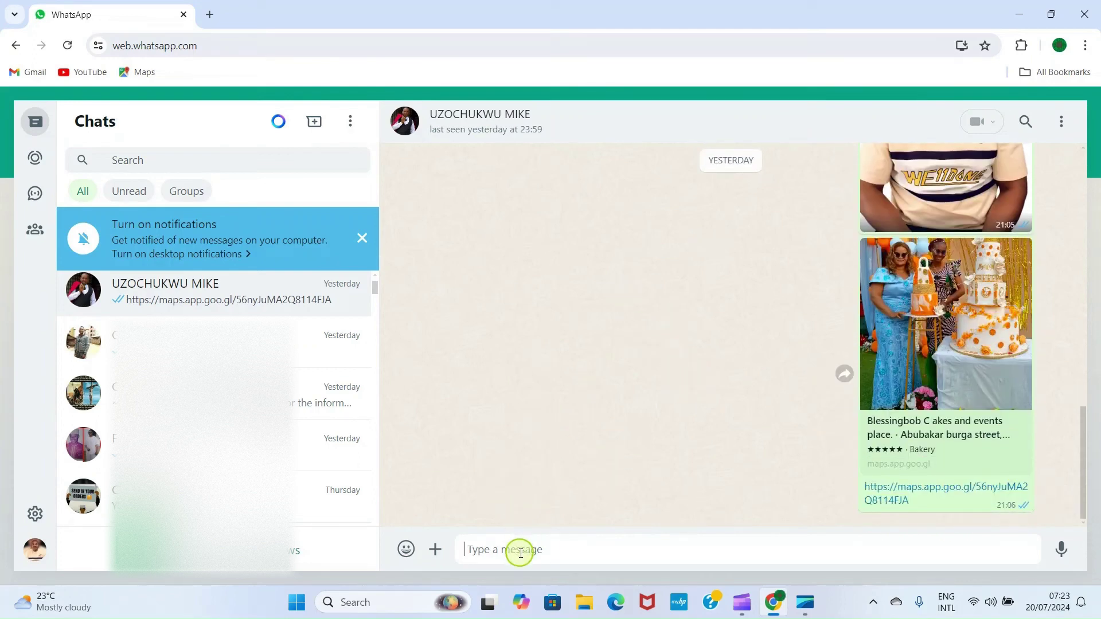
Attach the YOUTUBE CHANNEL presentation from the Documents folder as a document and send it in the open chat without a caption.
click(436, 551)
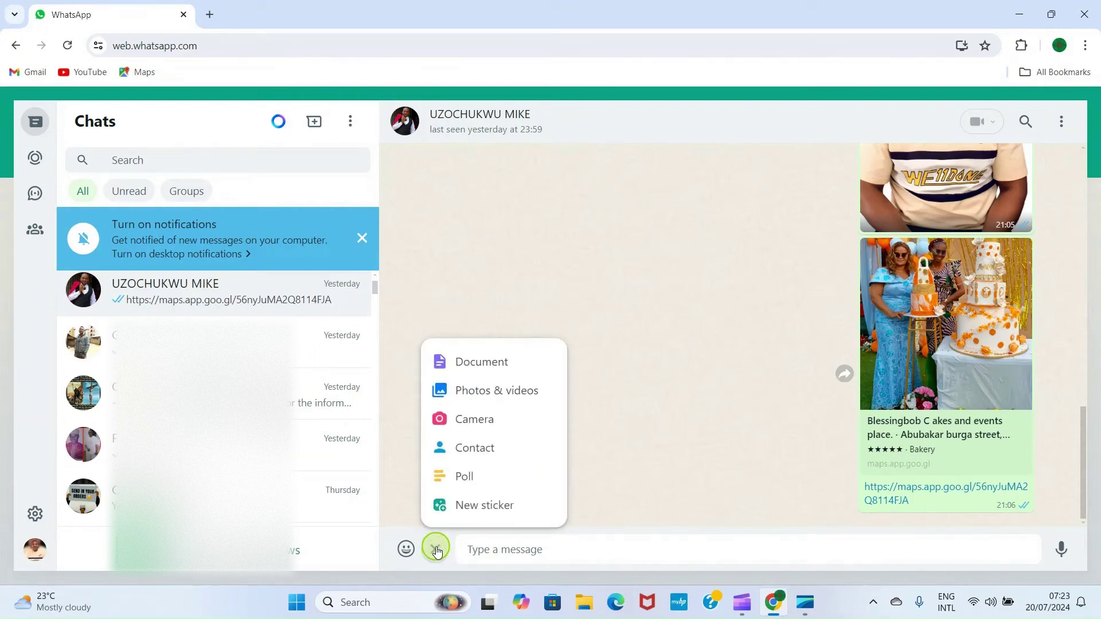
click(472, 361)
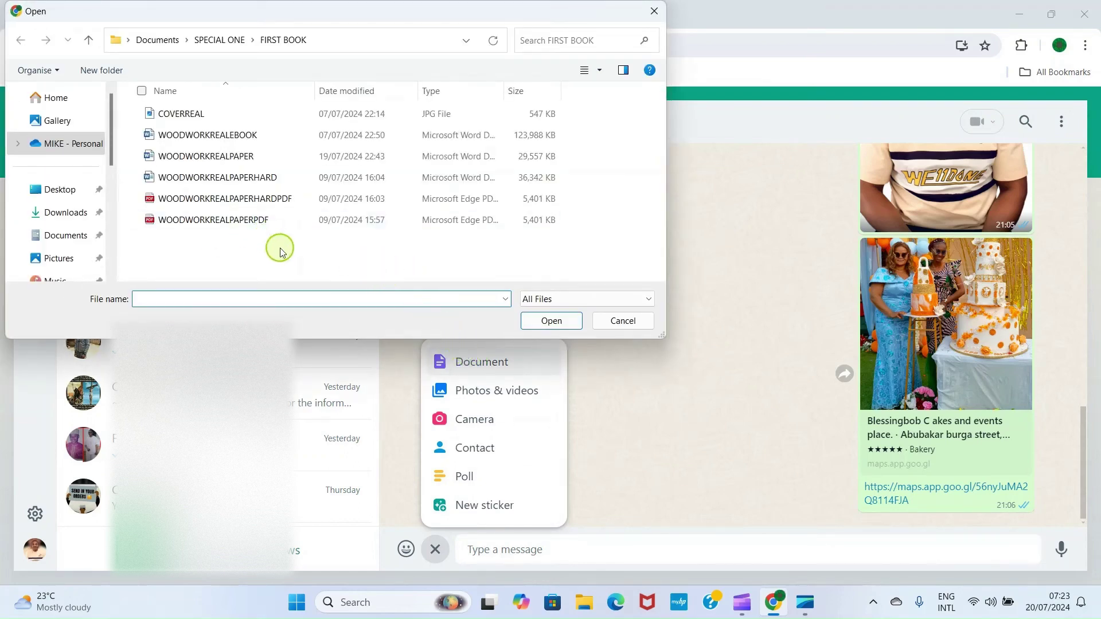
click(61, 237)
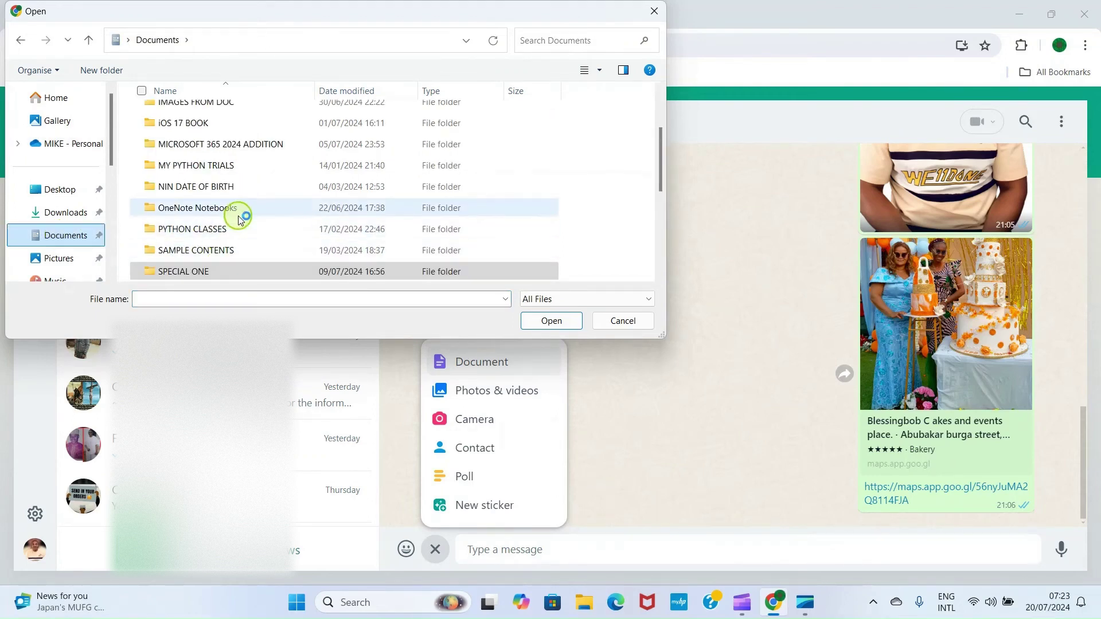
scroll(258, 206, up, 2)
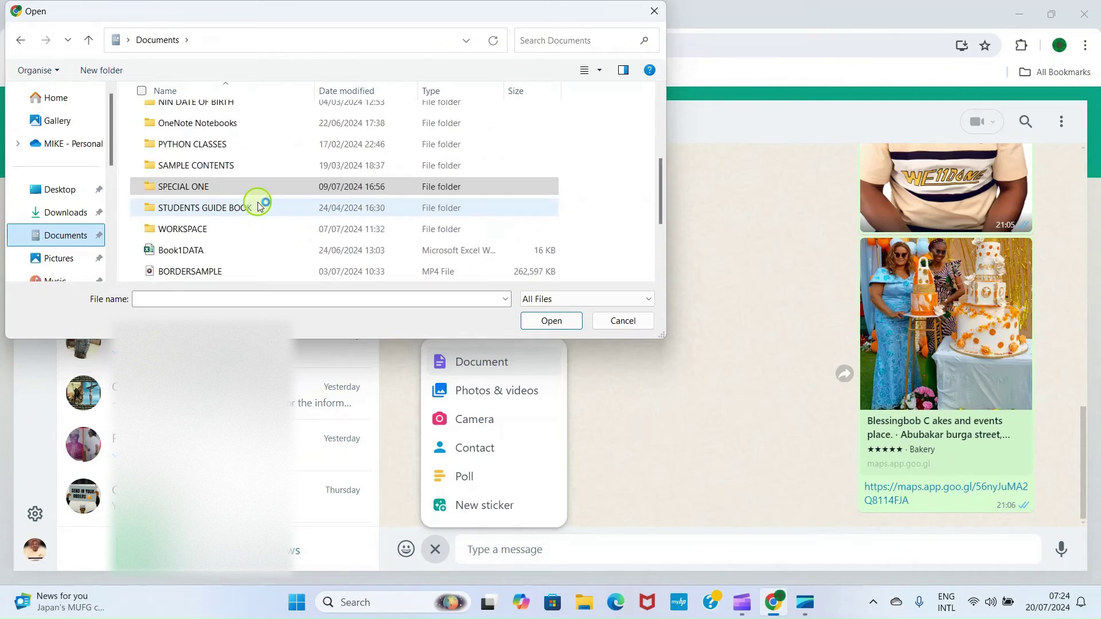
scroll(184, 213, up, 1)
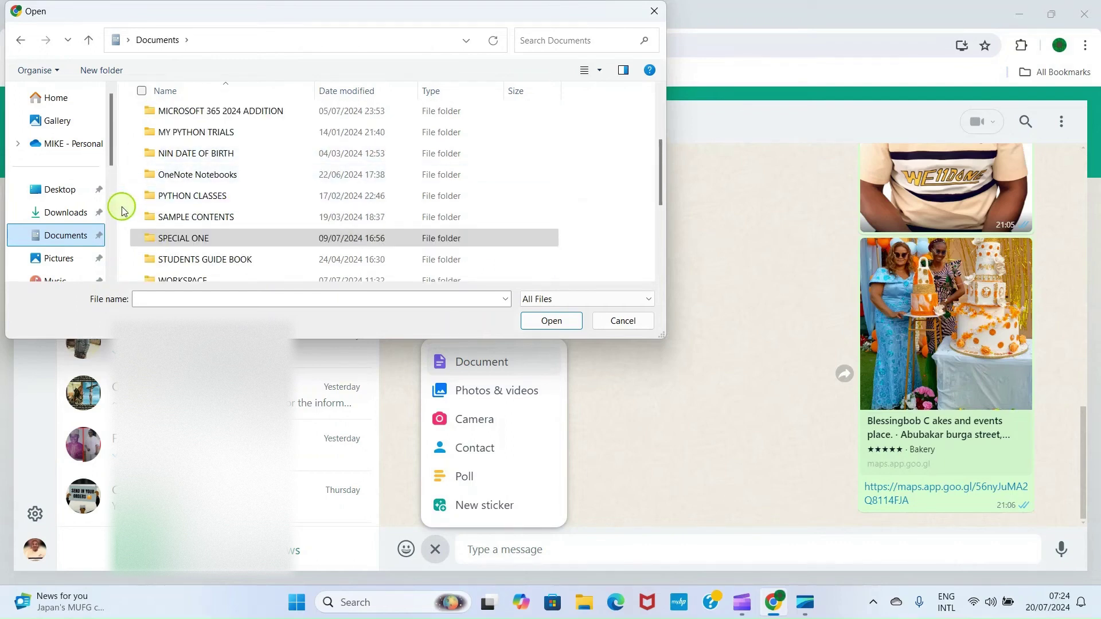
scroll(217, 221, down, 2)
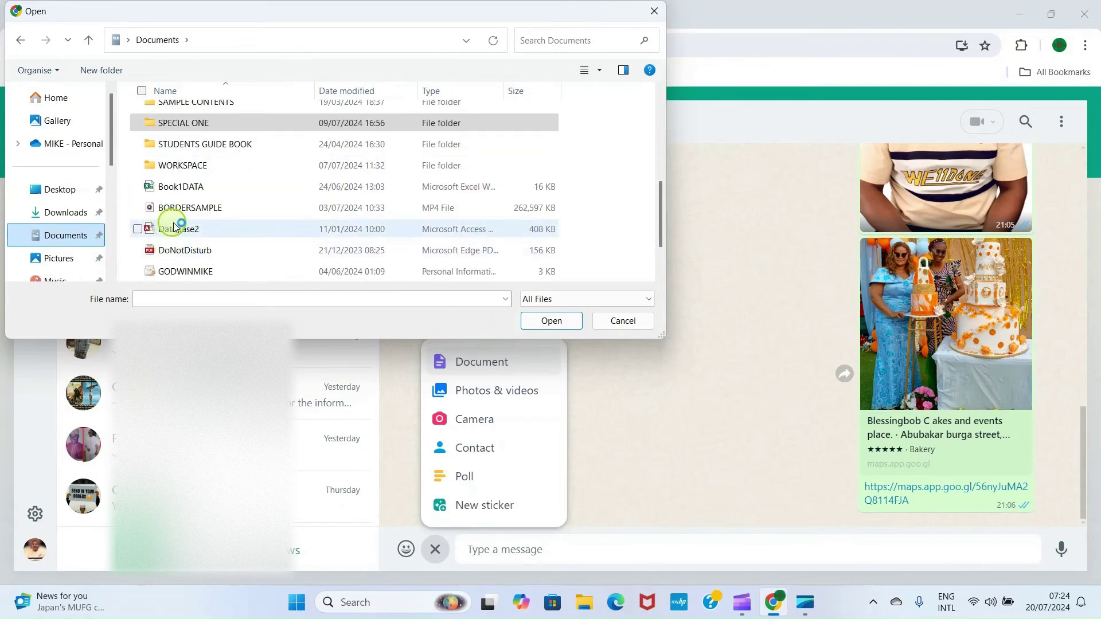
scroll(174, 226, down, 1)
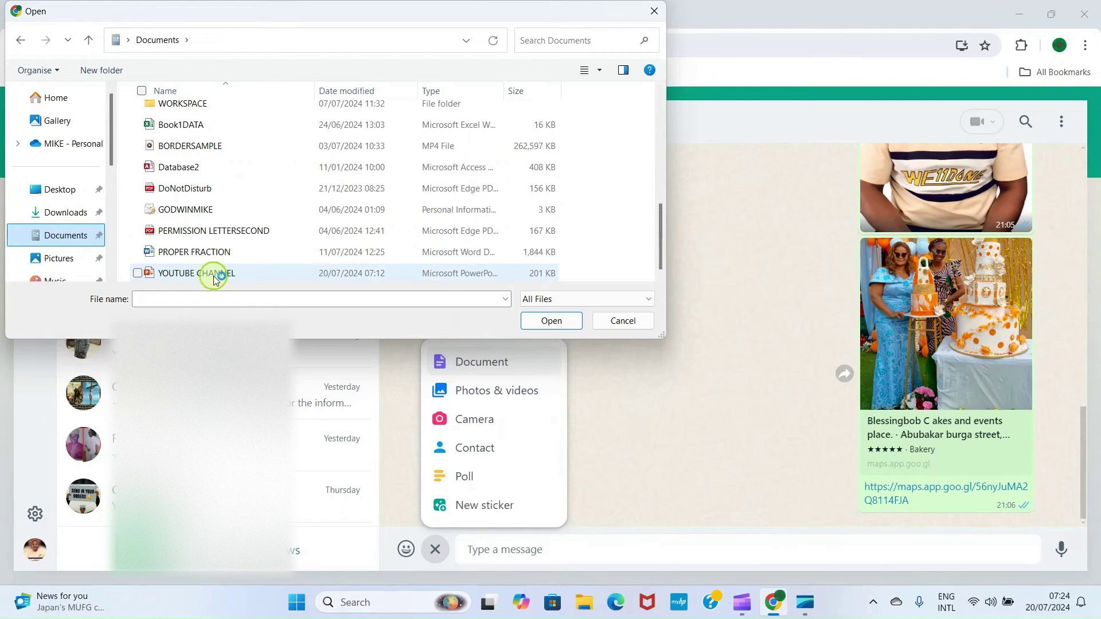
click(191, 277)
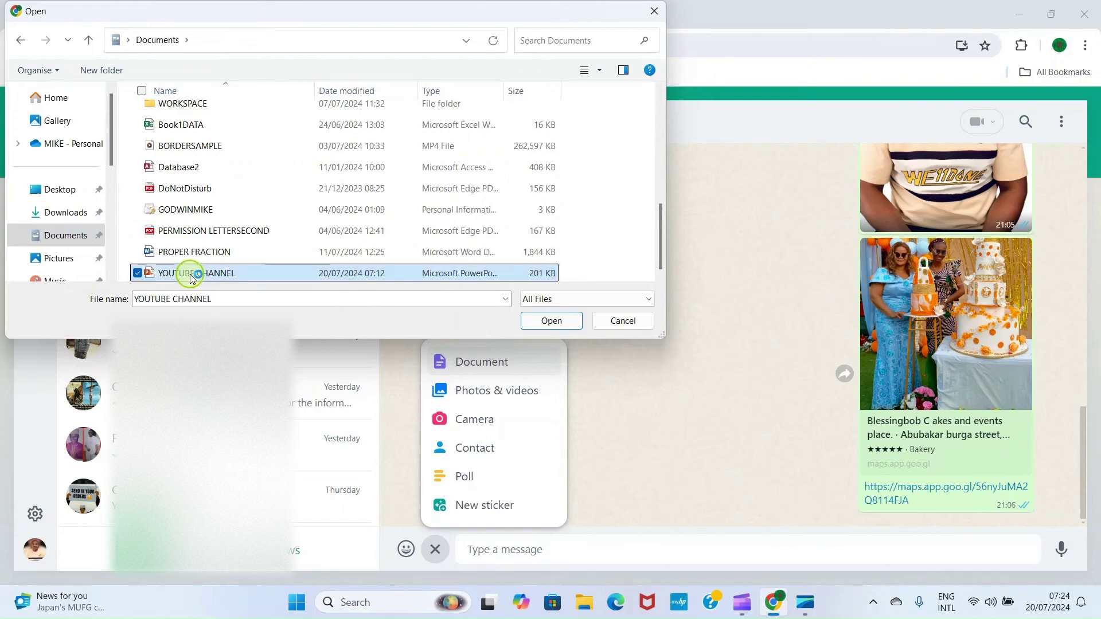
click(542, 322)
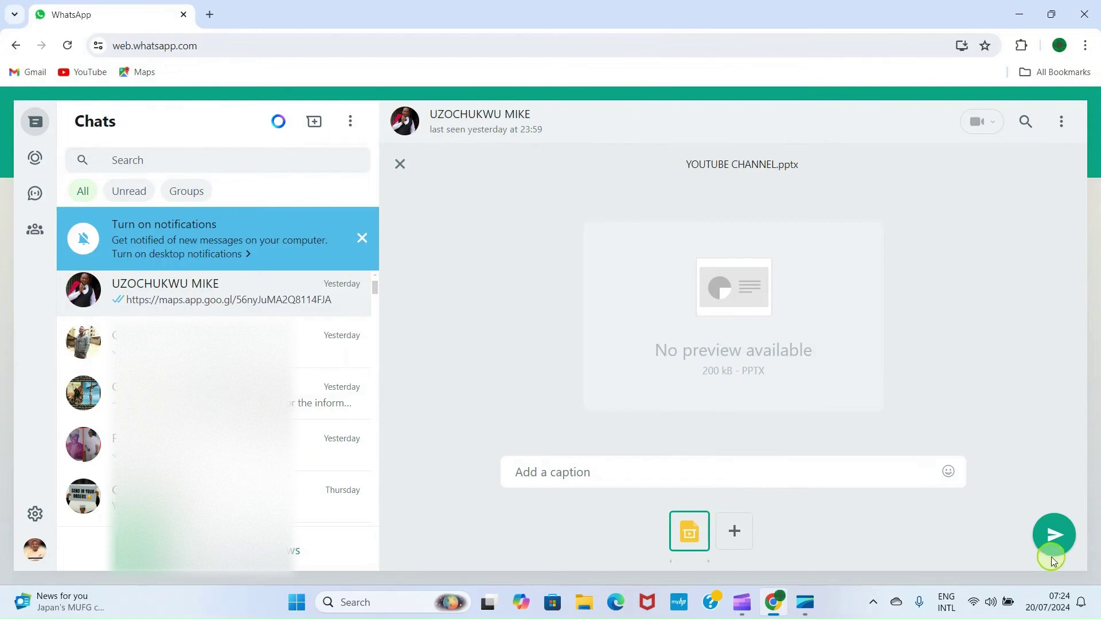
click(1057, 541)
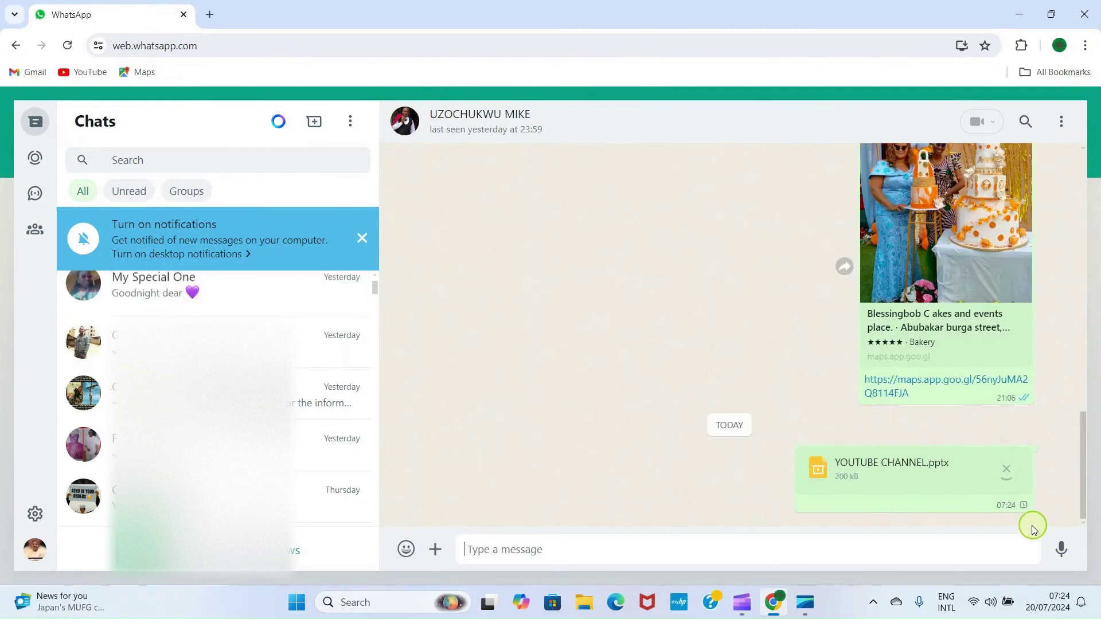